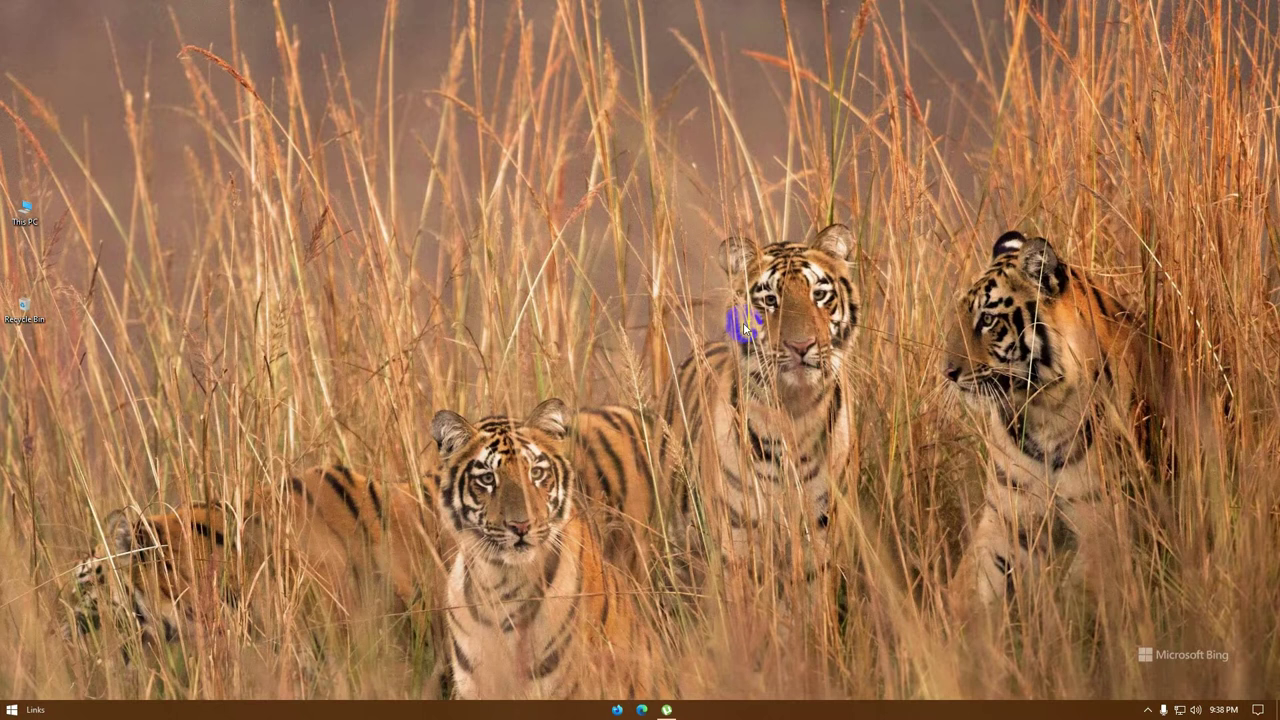
# Open Task Manager and show the list of programs that launch at startup.
pyautogui.rightClick(922, 709)
pyautogui.click(970, 645)
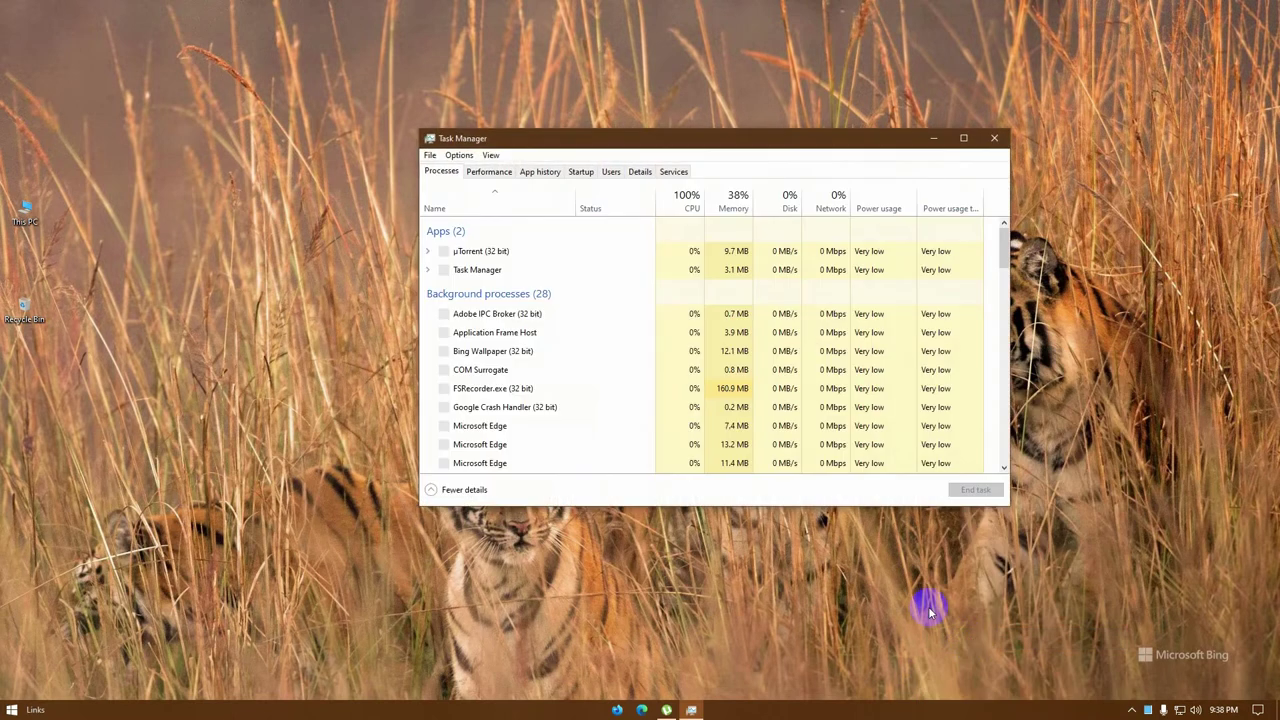
pyautogui.click(581, 172)
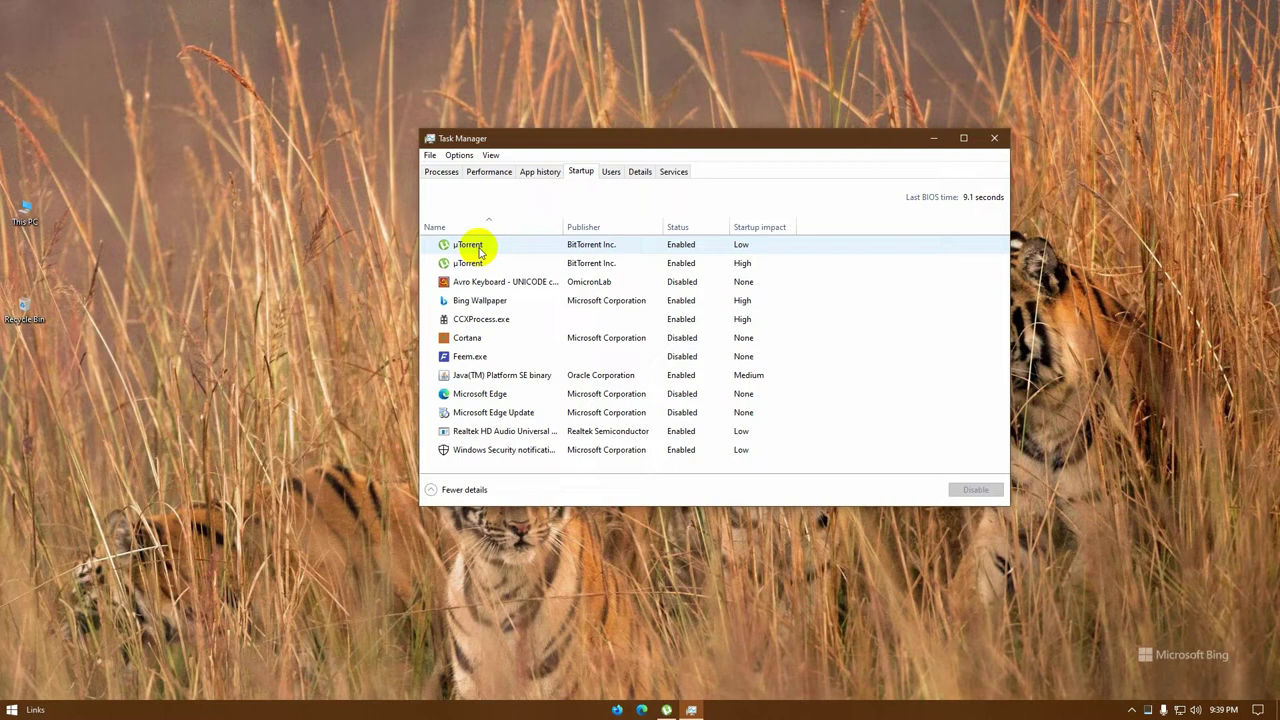
# Enable Avro Keyboard at startup, disable it again, and close Task Manager.
pyautogui.click(684, 284)
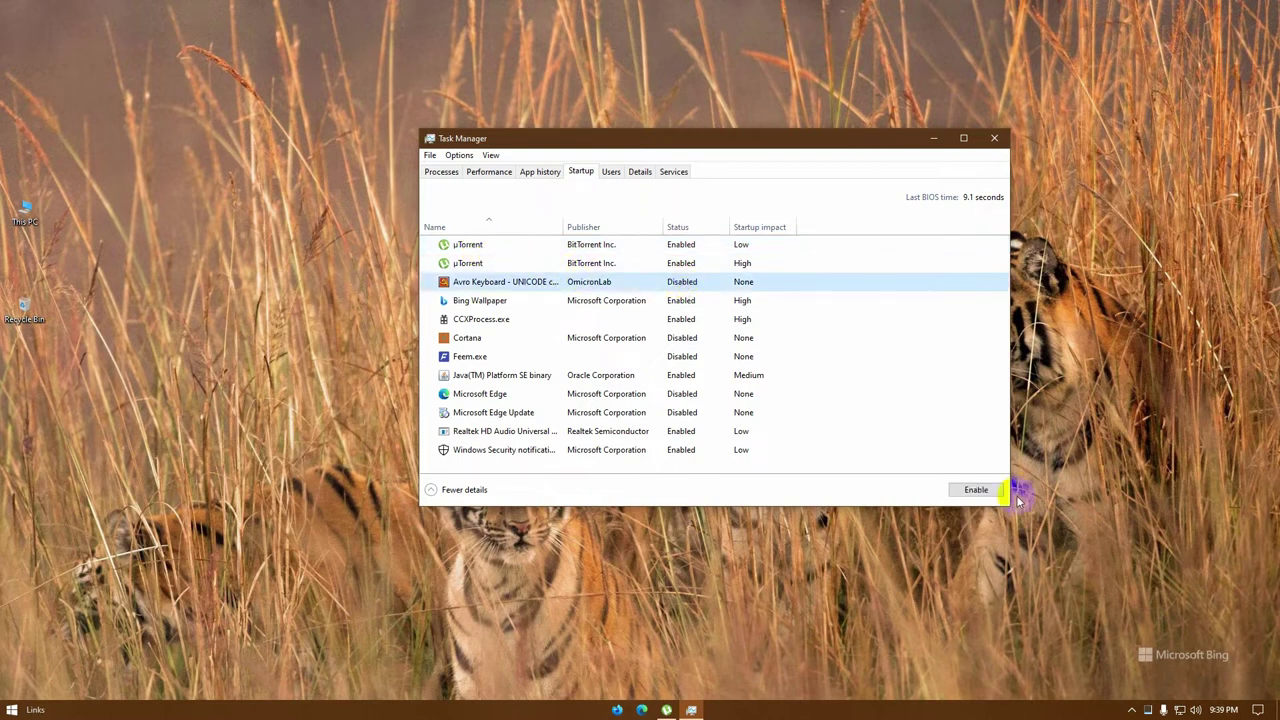
pyautogui.click(976, 489)
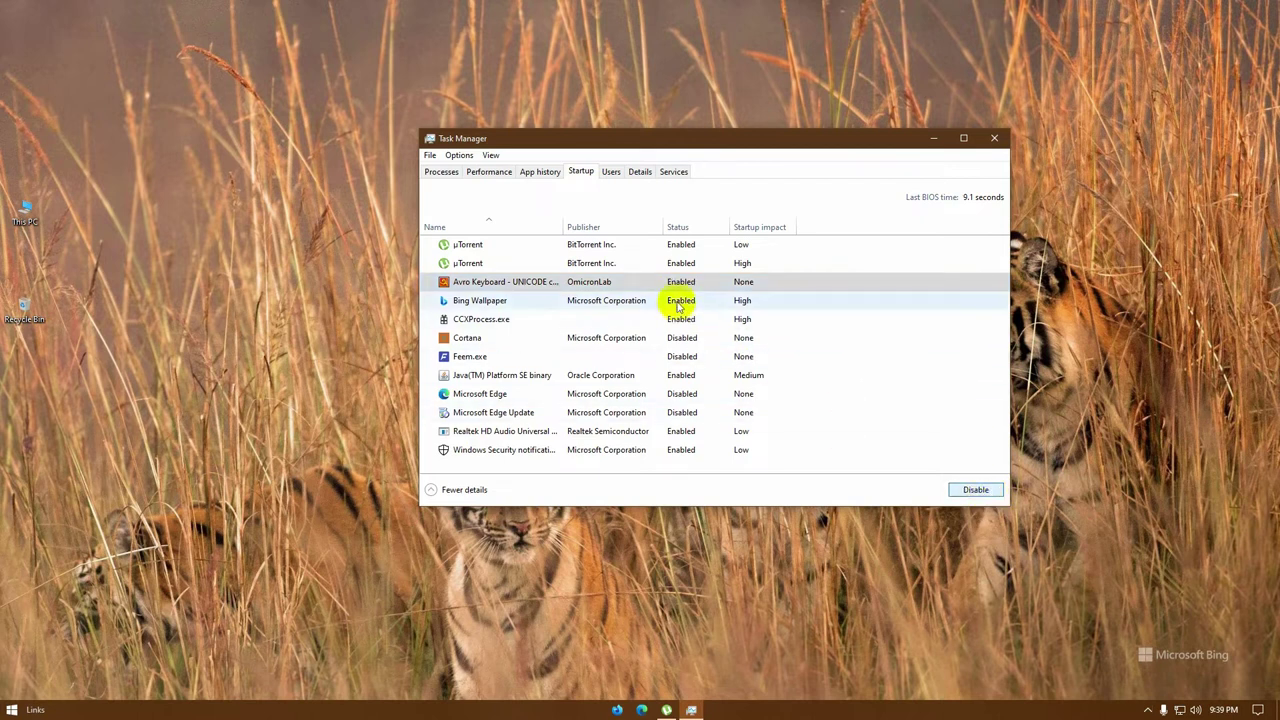
pyautogui.click(971, 489)
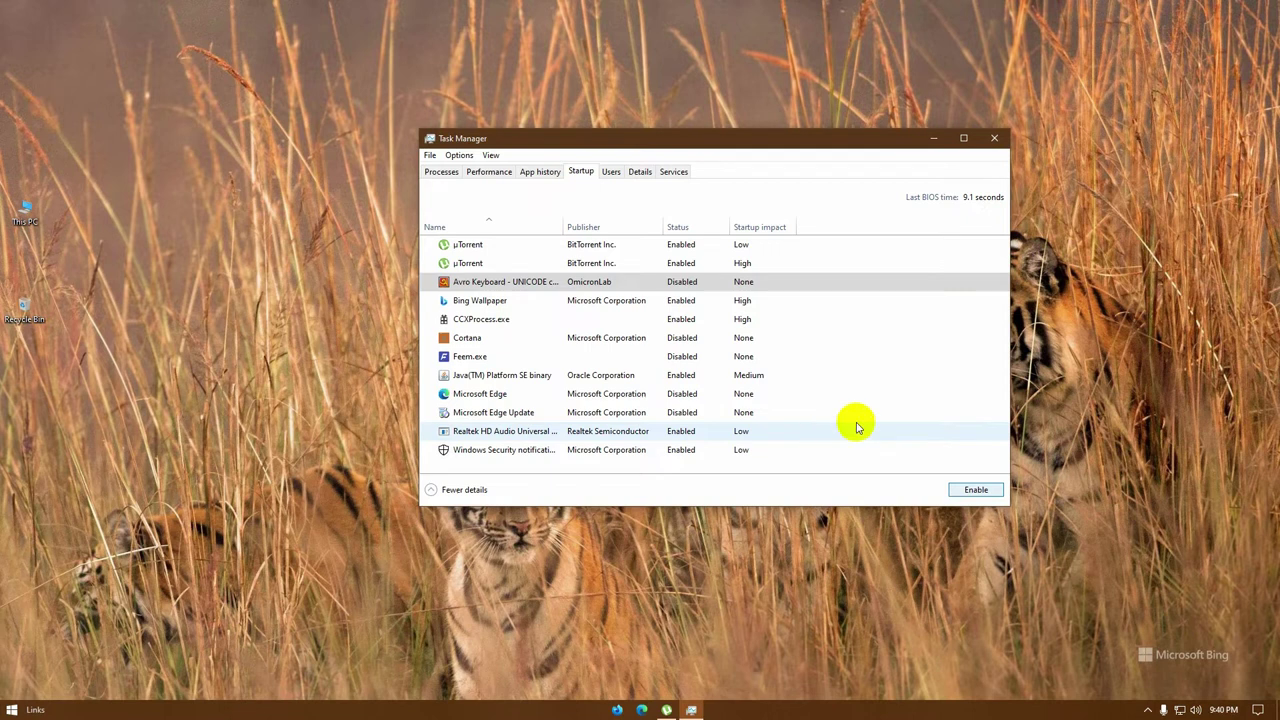
pyautogui.click(990, 138)
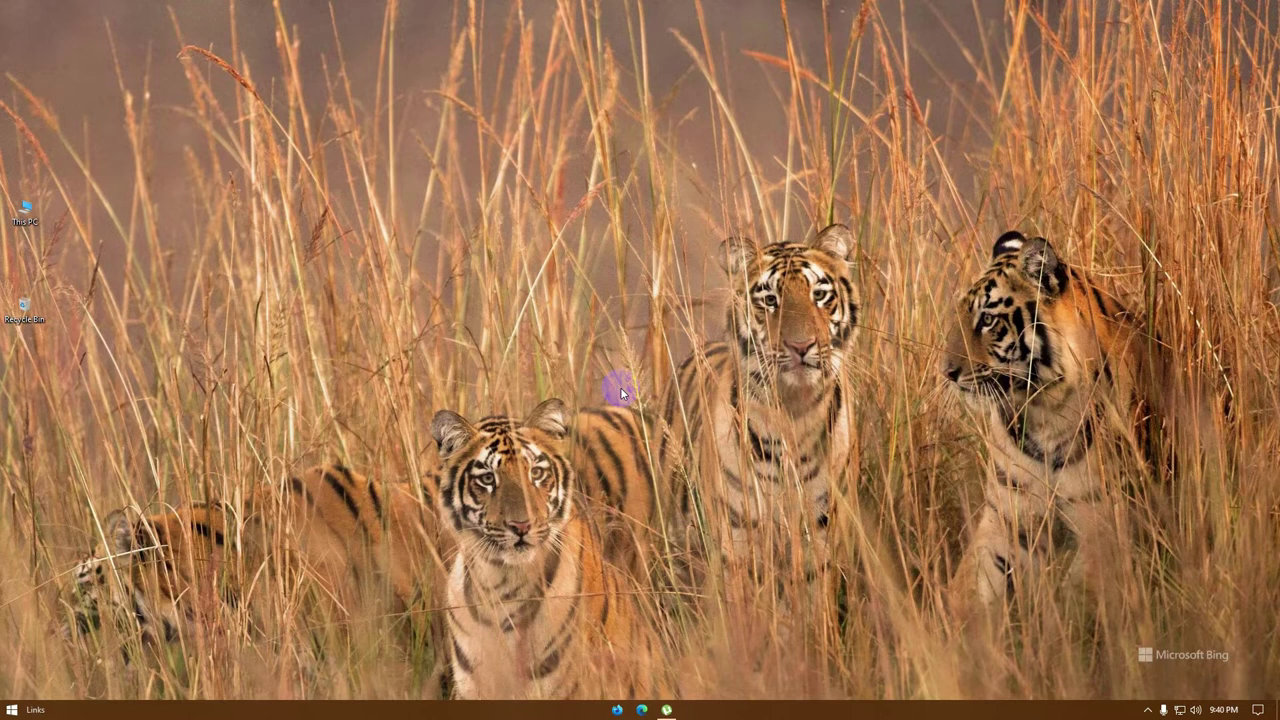
# Search Windows for "run" and open the Run dialog.
pyautogui.press('super+r')
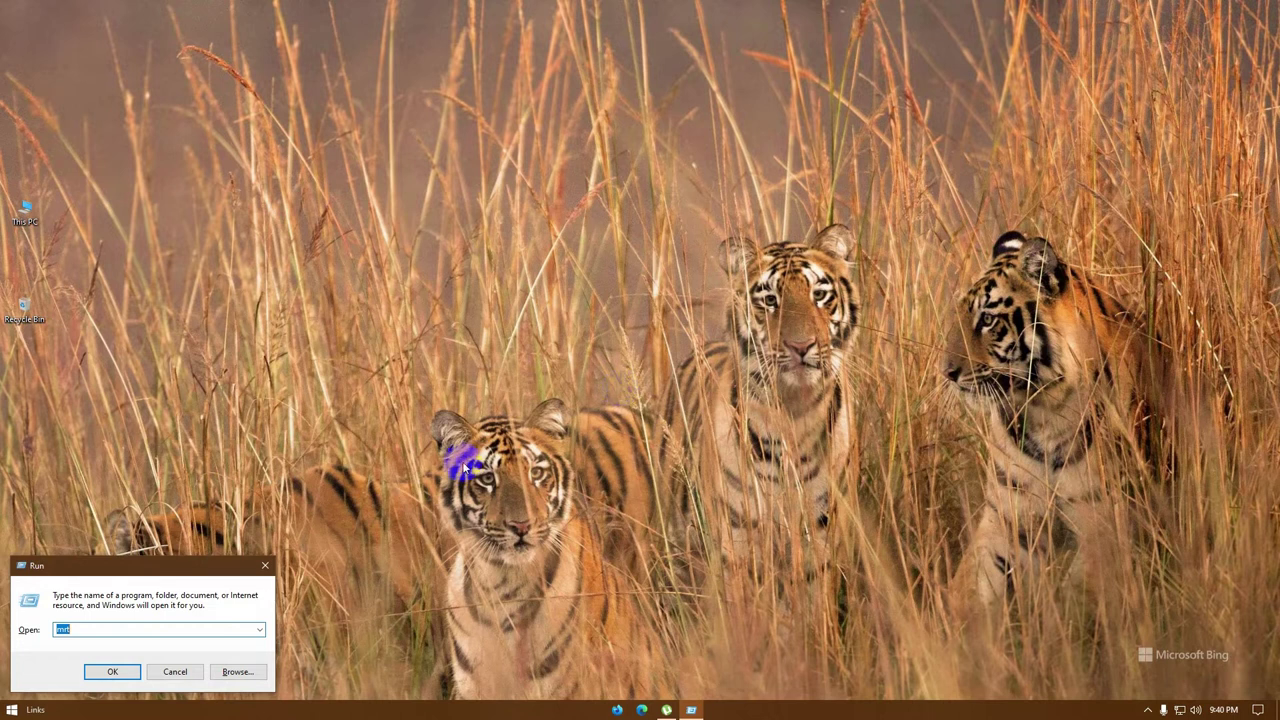
pyautogui.click(265, 566)
pyautogui.click(11, 709)
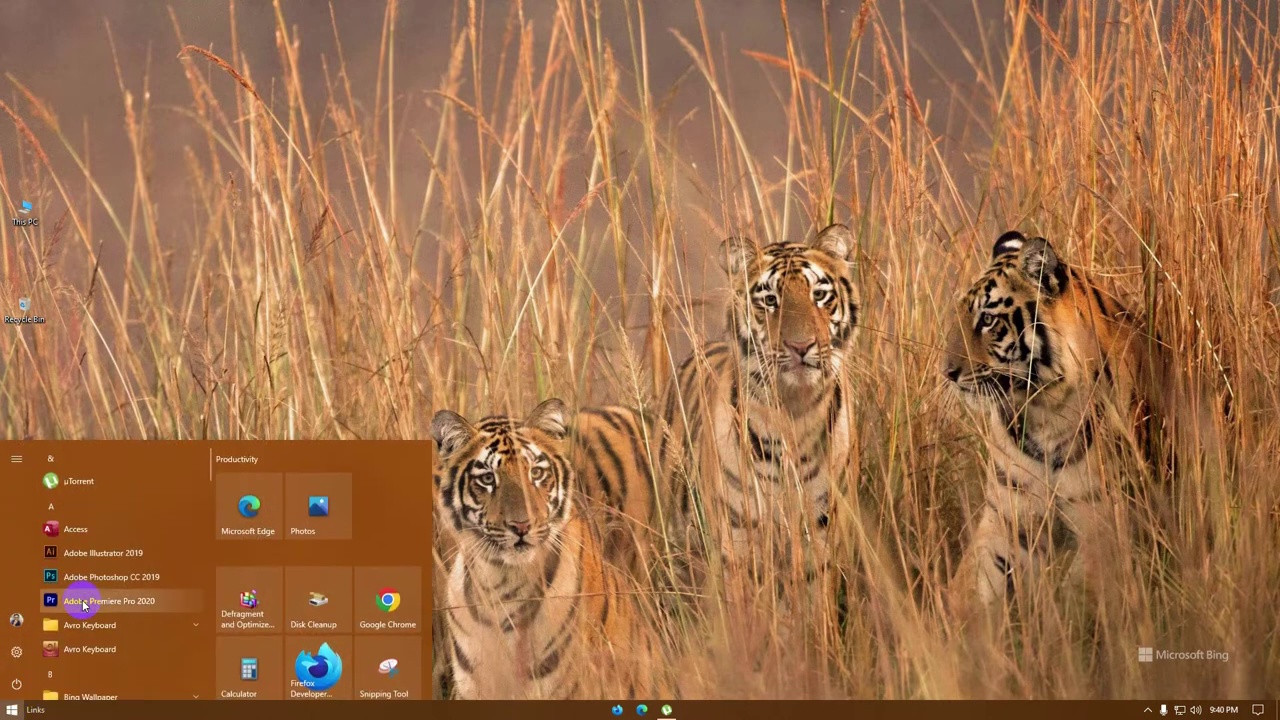
pyautogui.write('run')
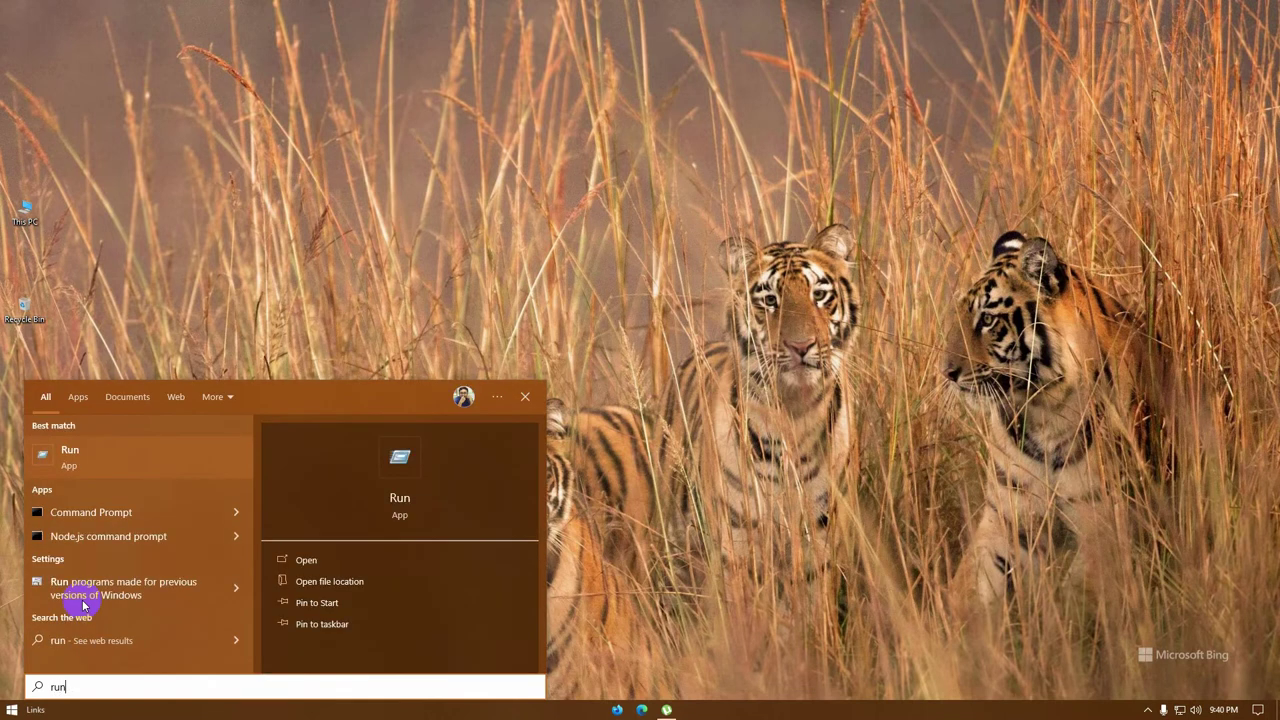
pyautogui.click(100, 460)
# Run mrt to launch the Malicious Software Removal Tool, and complete a quick scan of the system.
pyautogui.click(89, 630)
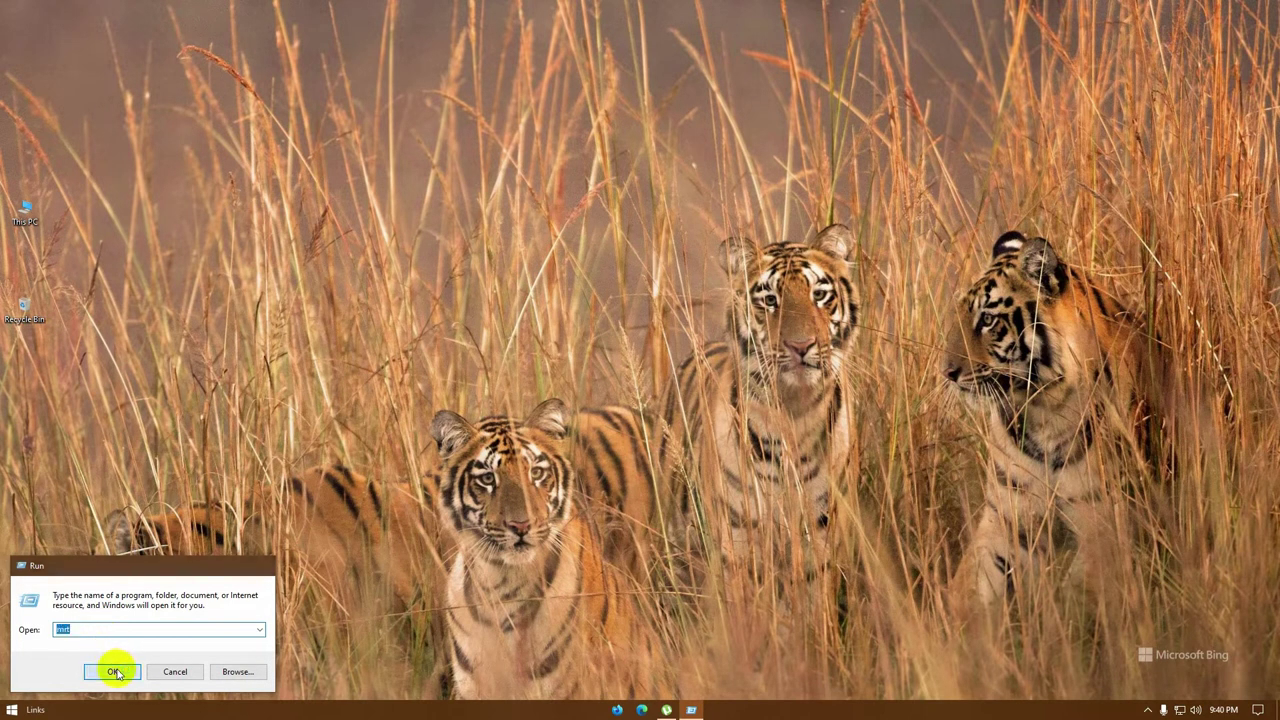
pyautogui.click(112, 671)
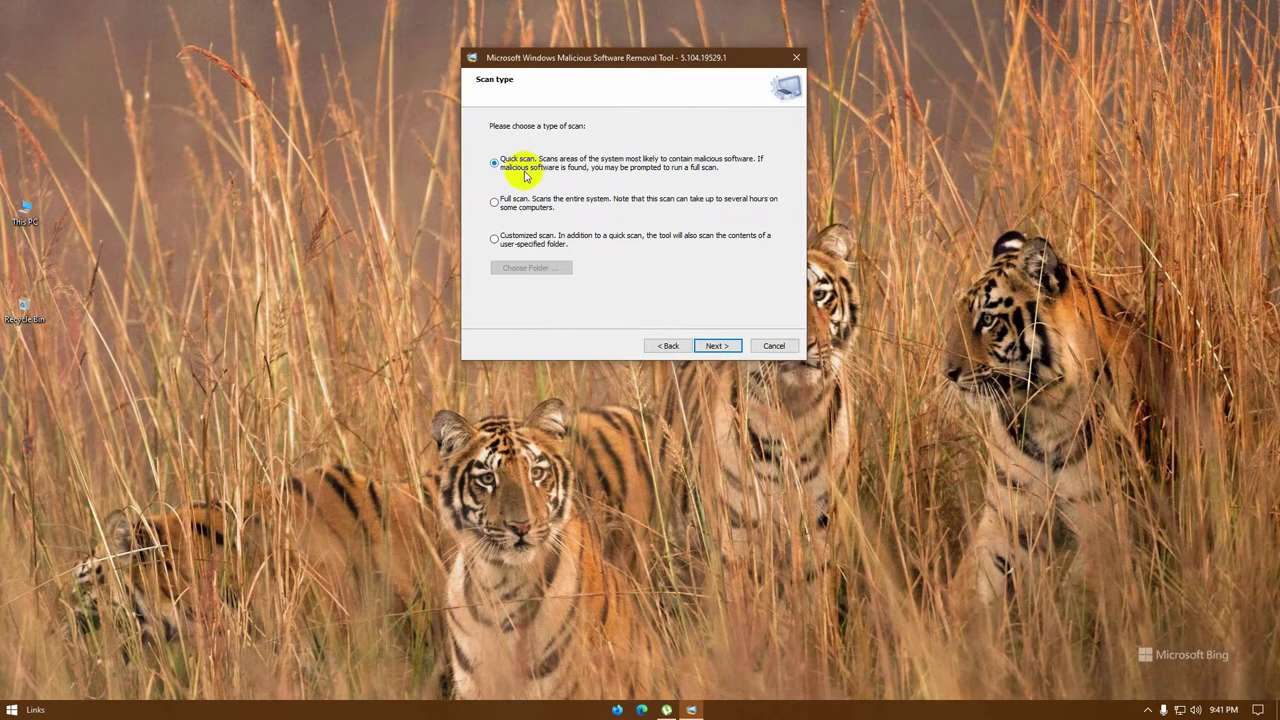
pyautogui.click(716, 346)
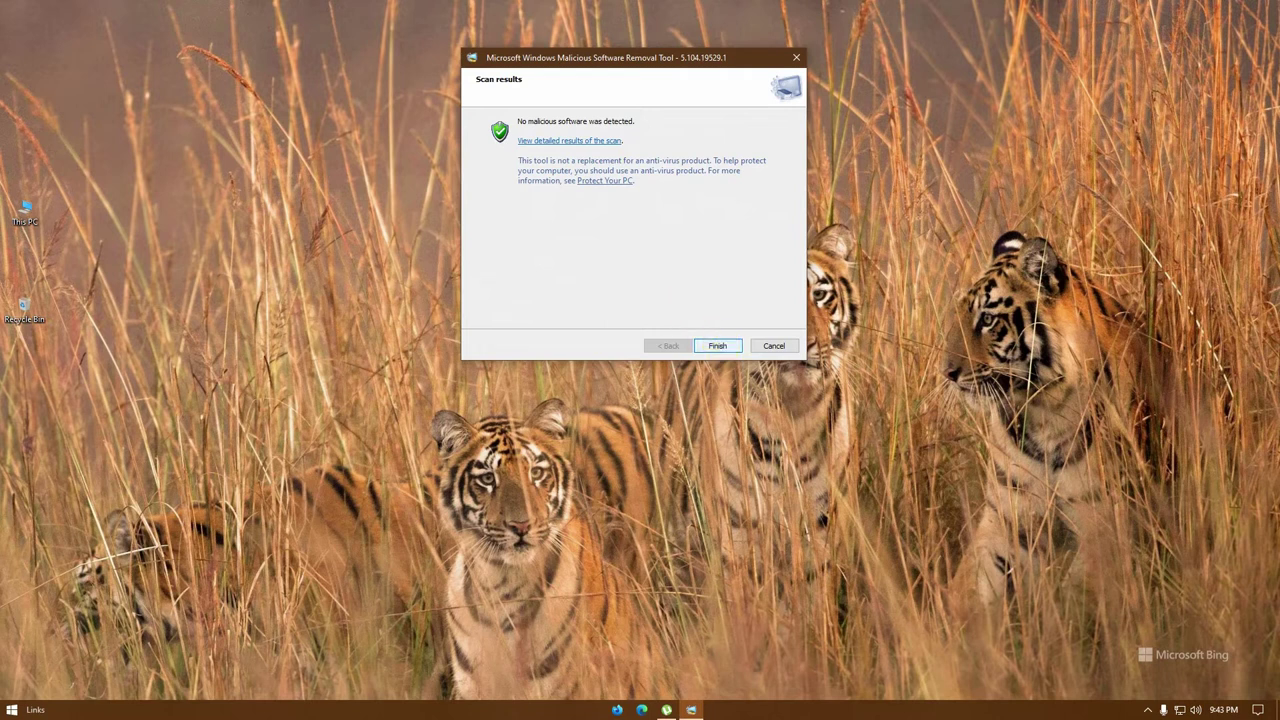
pyautogui.click(718, 346)
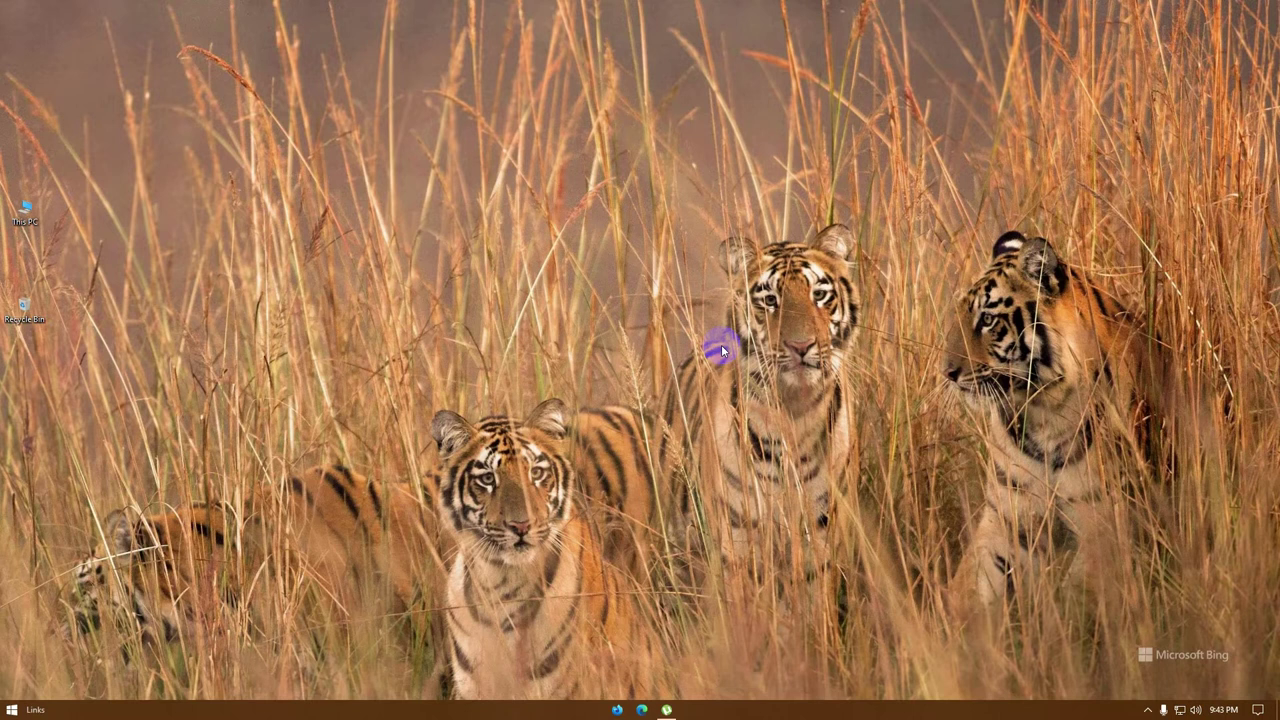
# Search Windows for "dis" and open Disk Cleanup.
pyautogui.click(10, 710)
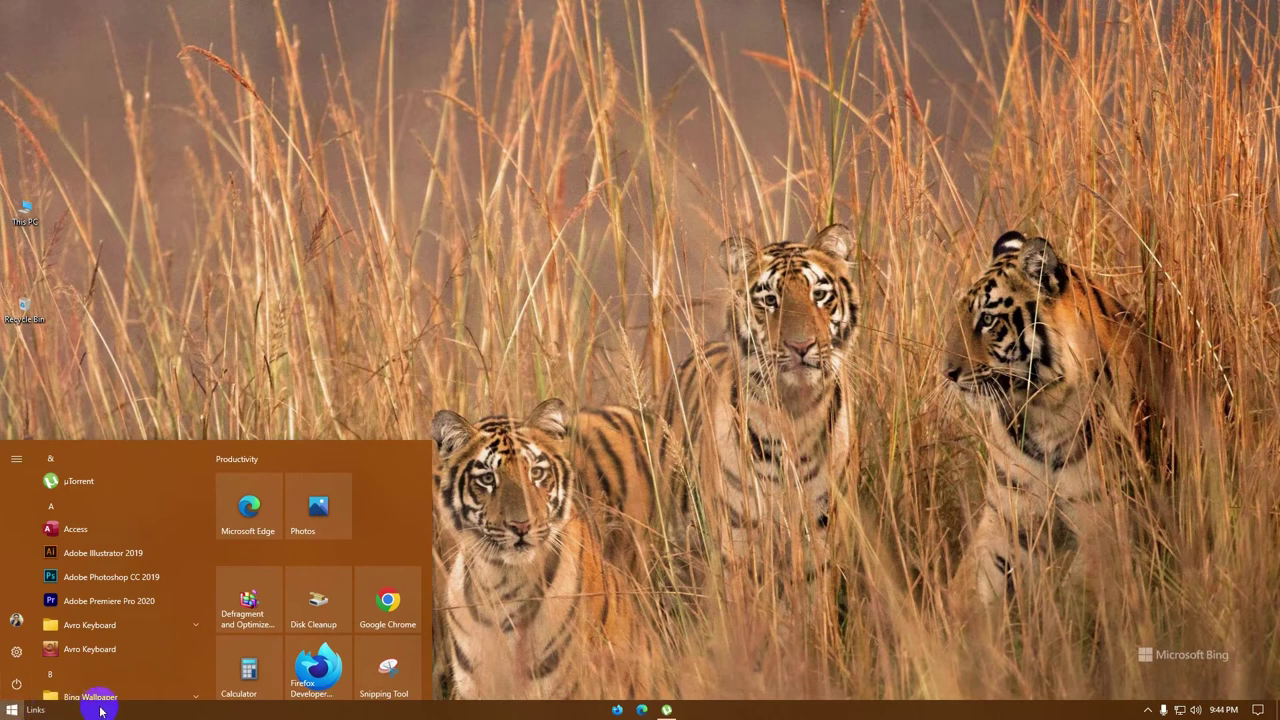
pyautogui.write('dis')
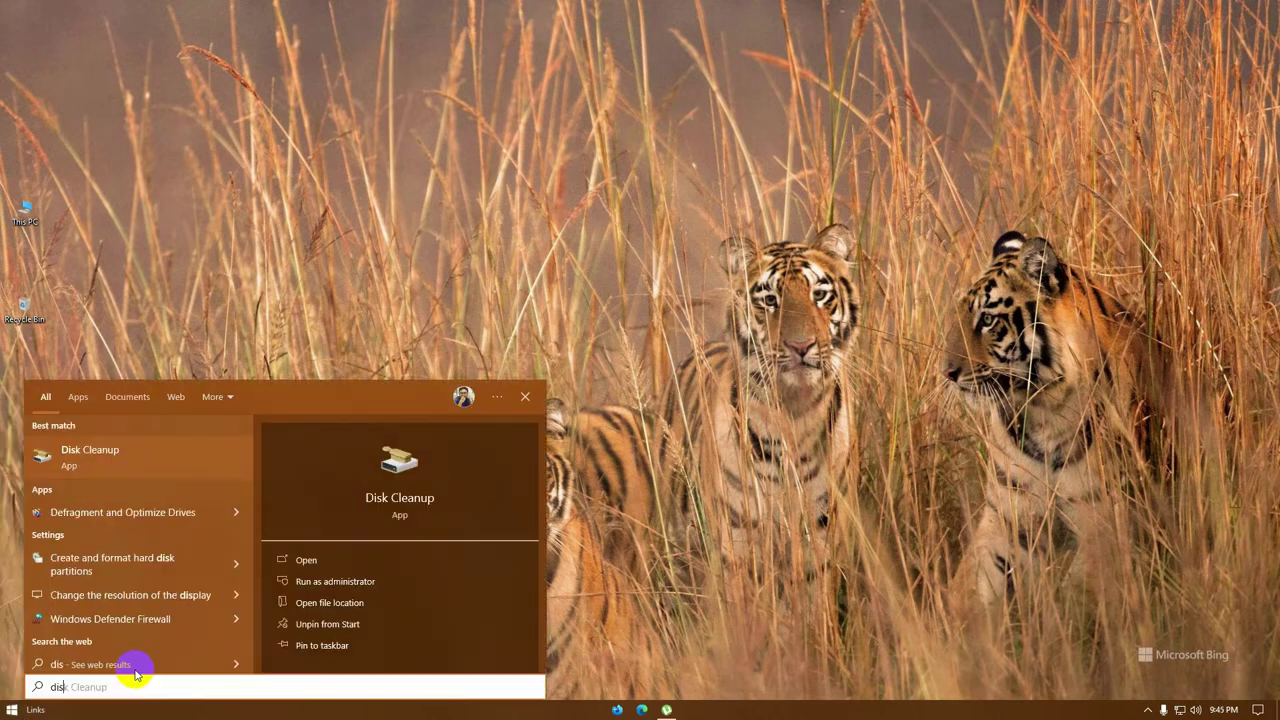
pyautogui.click(110, 458)
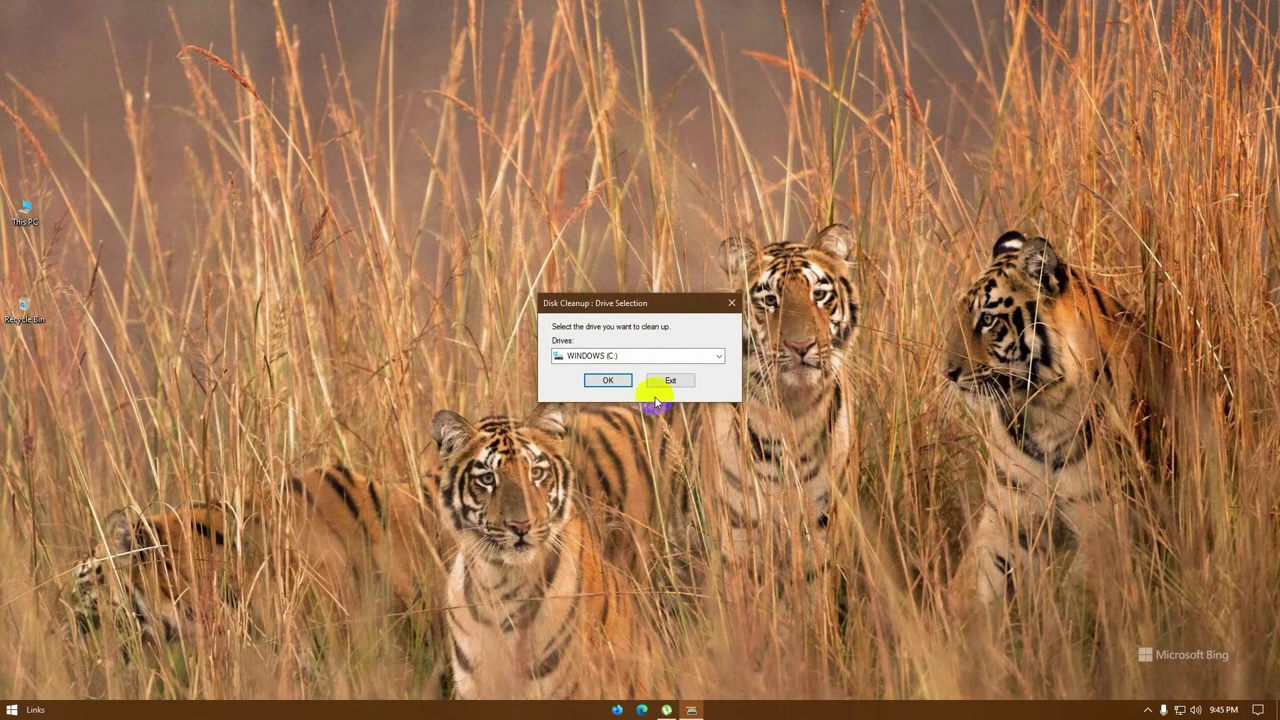
# Choose WINDOWS (C:) as the drive to clean up and scan it for removable files.
pyautogui.click(718, 357)
pyautogui.click(718, 357)
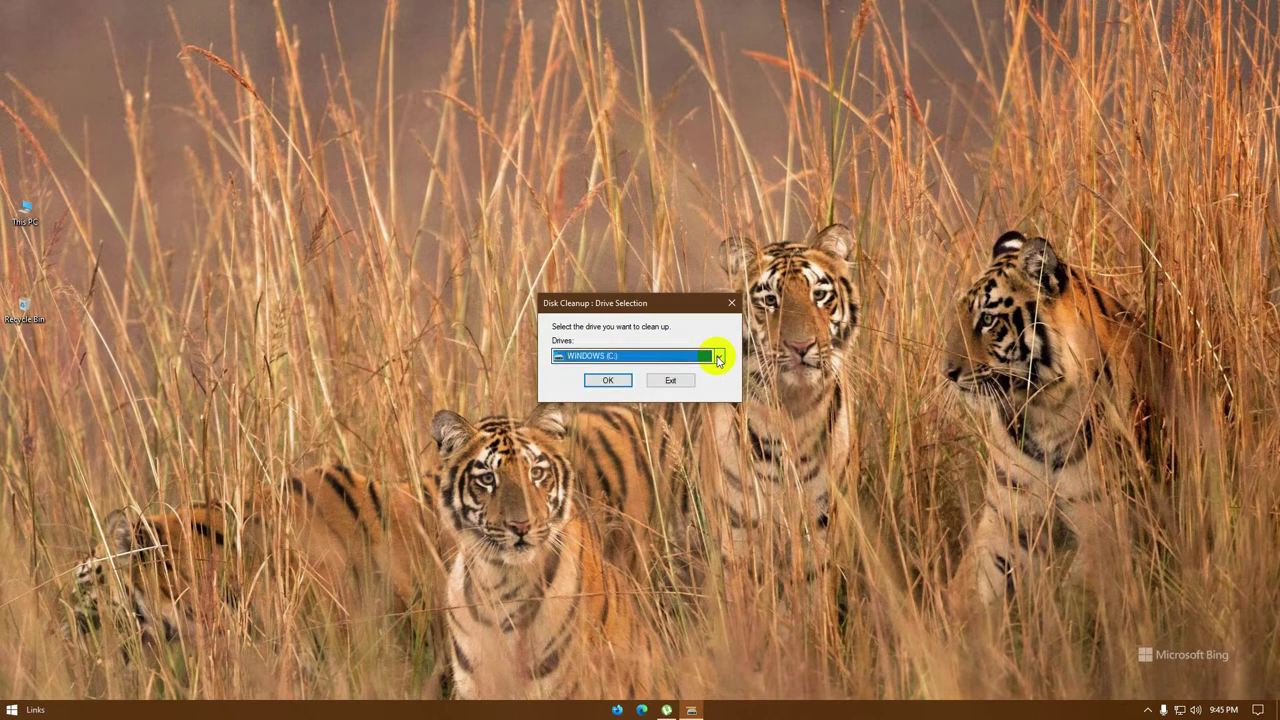
pyautogui.click(718, 357)
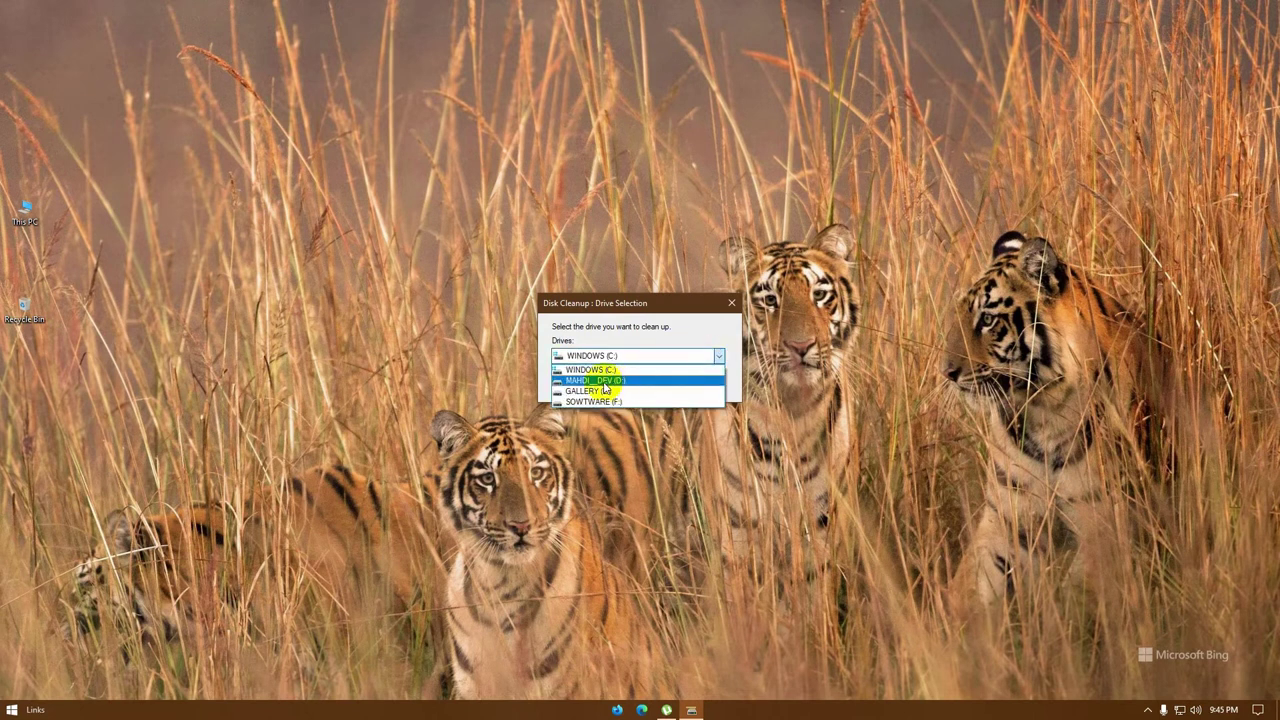
pyautogui.click(606, 381)
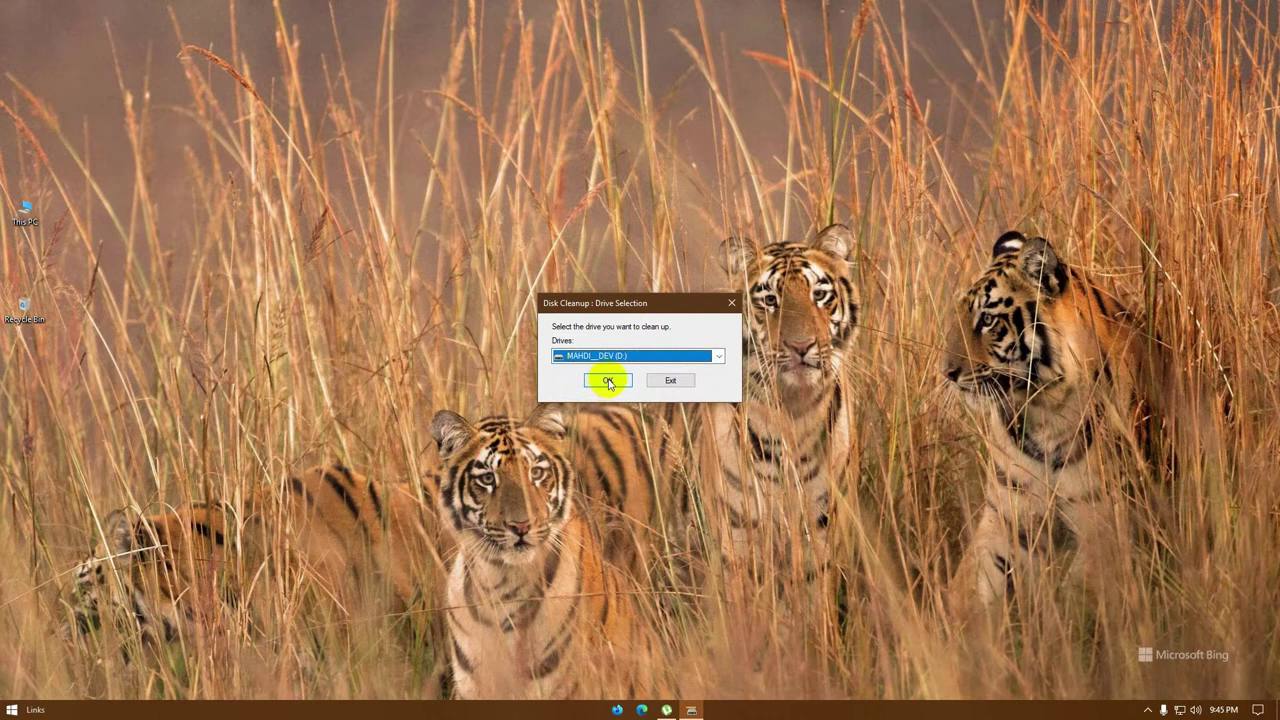
pyautogui.click(716, 356)
pyautogui.click(590, 370)
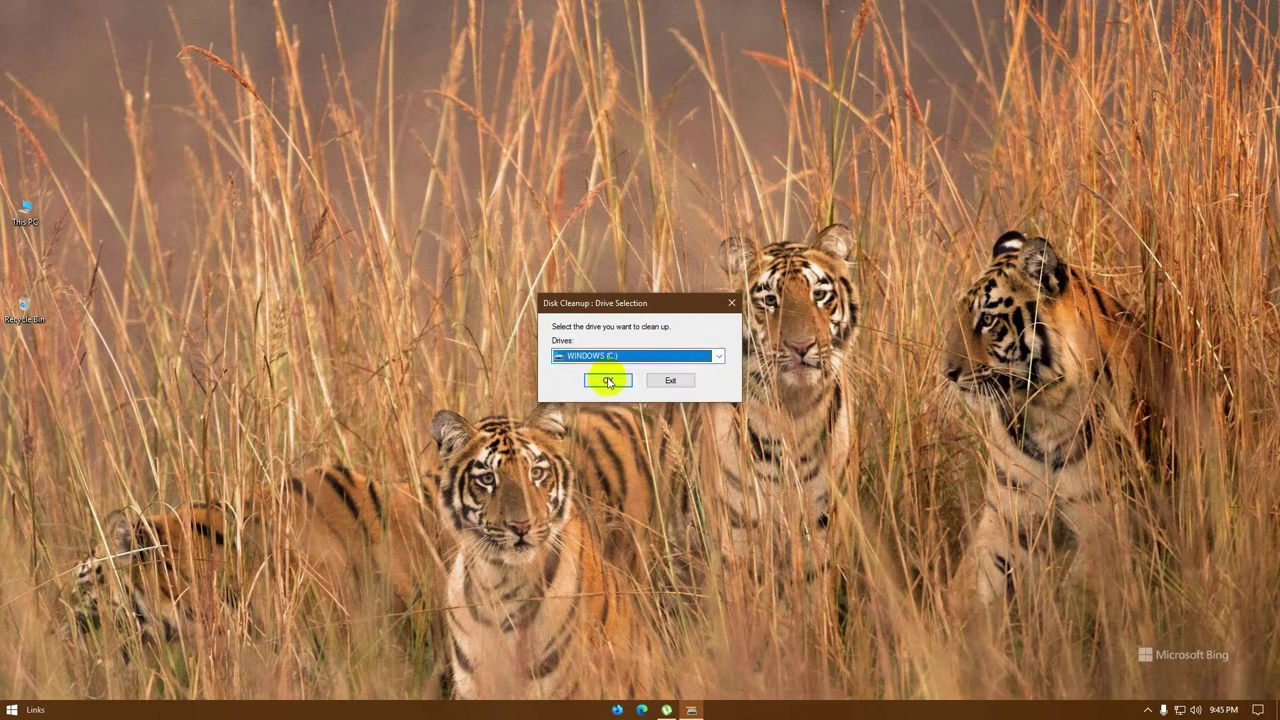
pyautogui.click(606, 381)
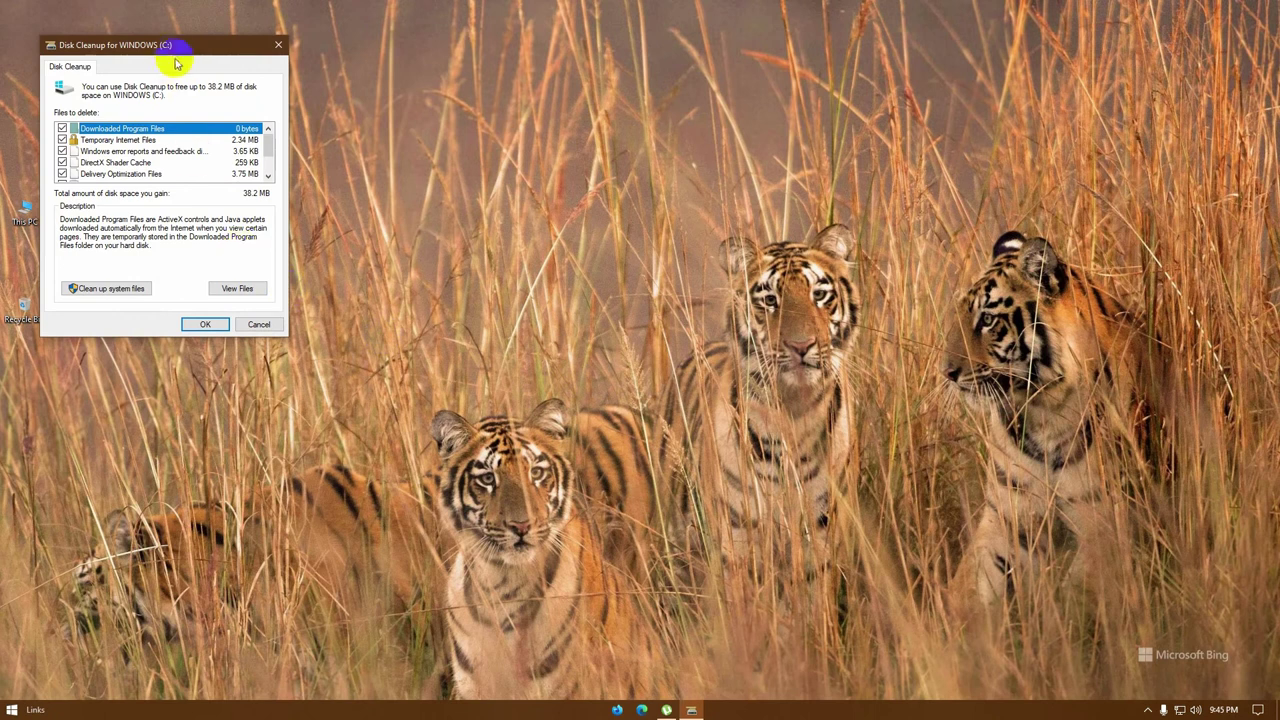
# Review the categories of files to delete, and rescan WINDOWS (C:) with system files included.
pyautogui.moveTo(170, 46); pyautogui.dragTo(651, 122)
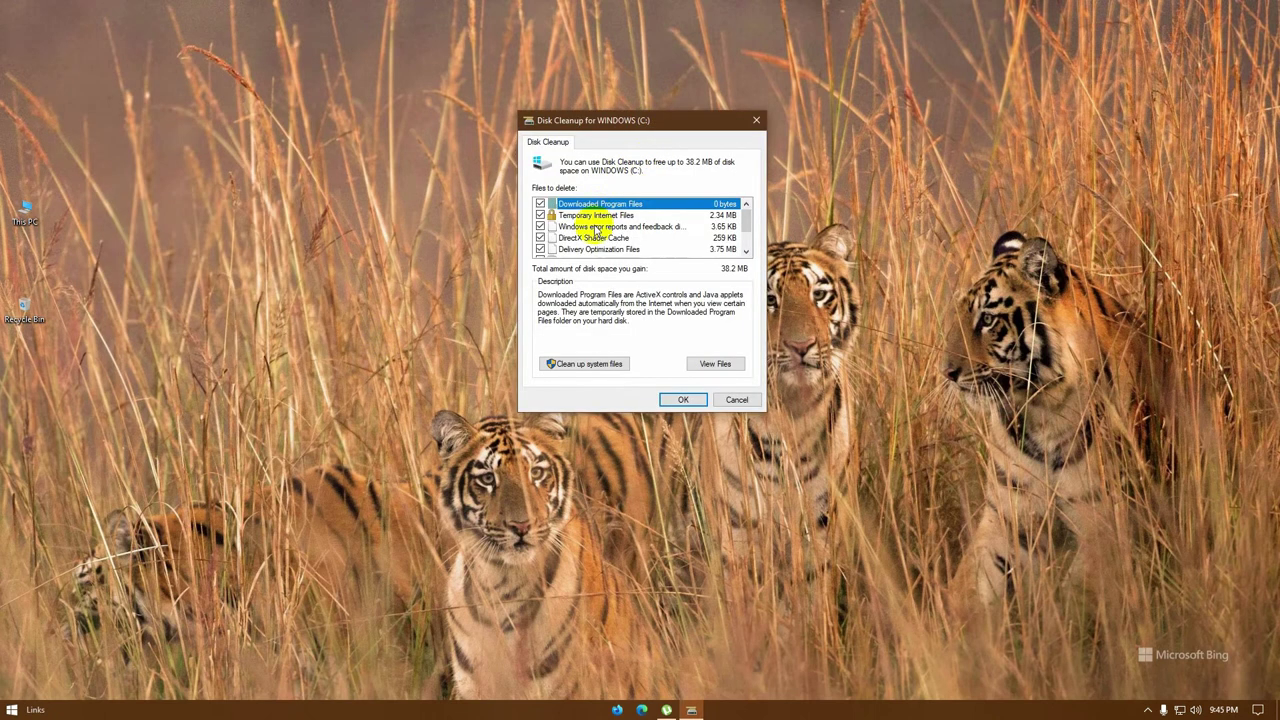
pyautogui.scroll(-1, 543, 210)
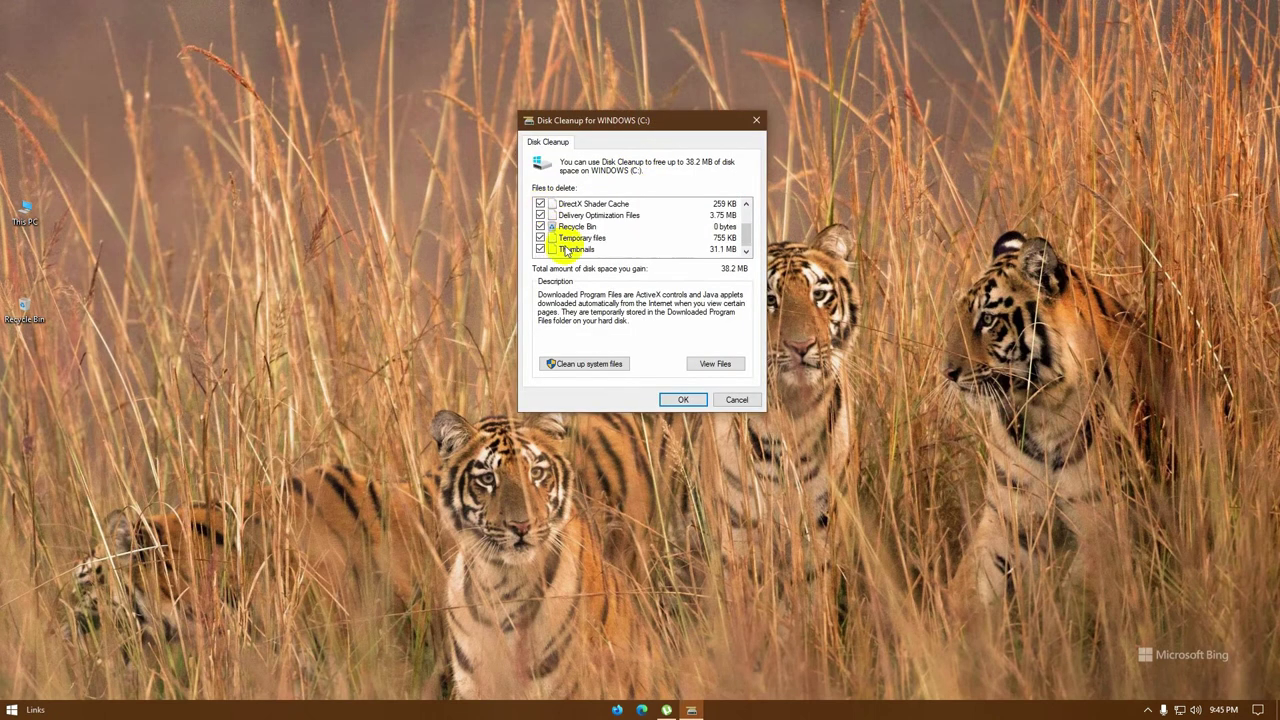
pyautogui.scroll(1, 555, 245)
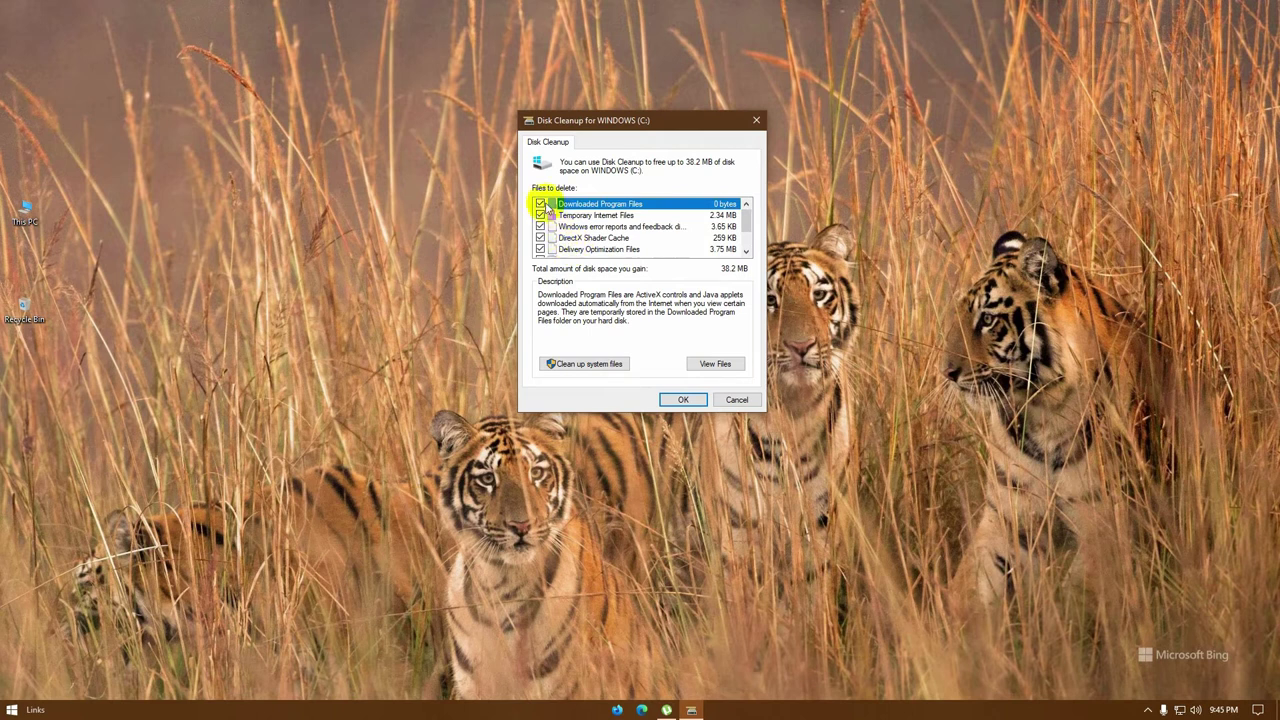
pyautogui.scroll(-1, 545, 210)
pyautogui.scroll(1, 623, 229)
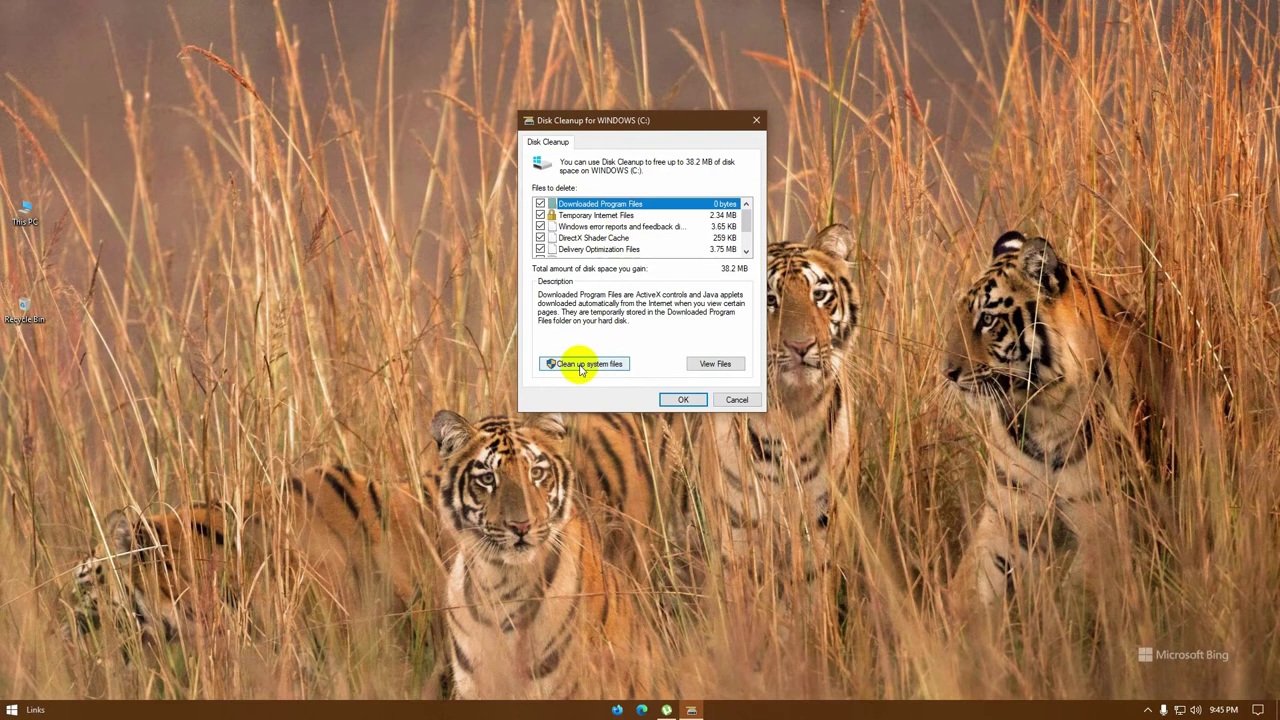
pyautogui.click(583, 364)
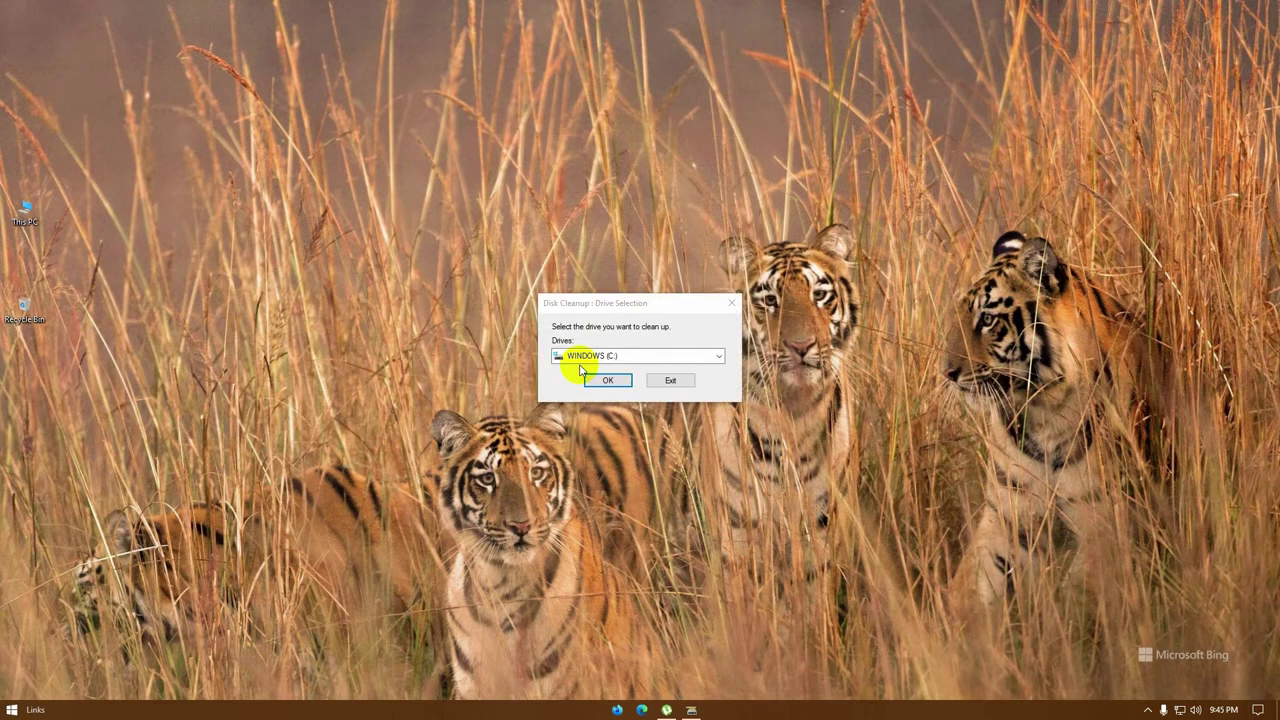
pyautogui.click(608, 381)
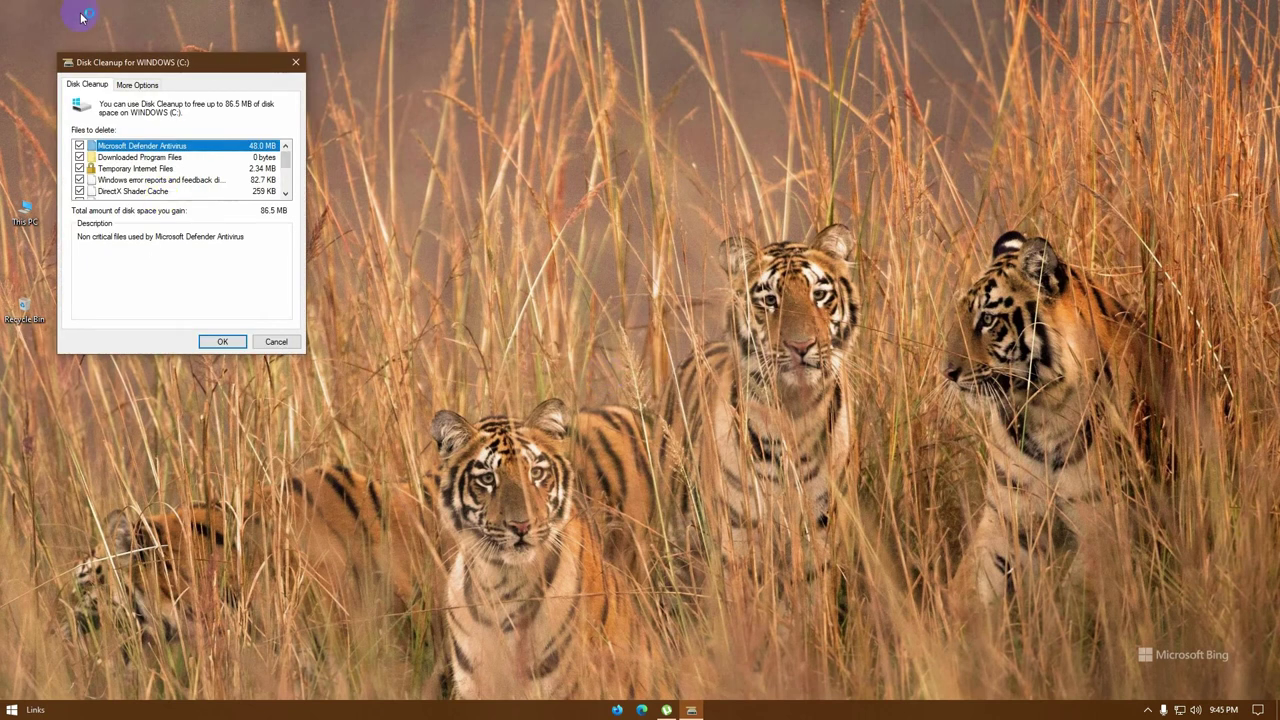
# Permanently delete the checked file categories, including the system files, from WINDOWS (C:).
pyautogui.moveTo(170, 64); pyautogui.dragTo(469, 121)
pyautogui.moveTo(655, 140); pyautogui.dragTo(749, 118)
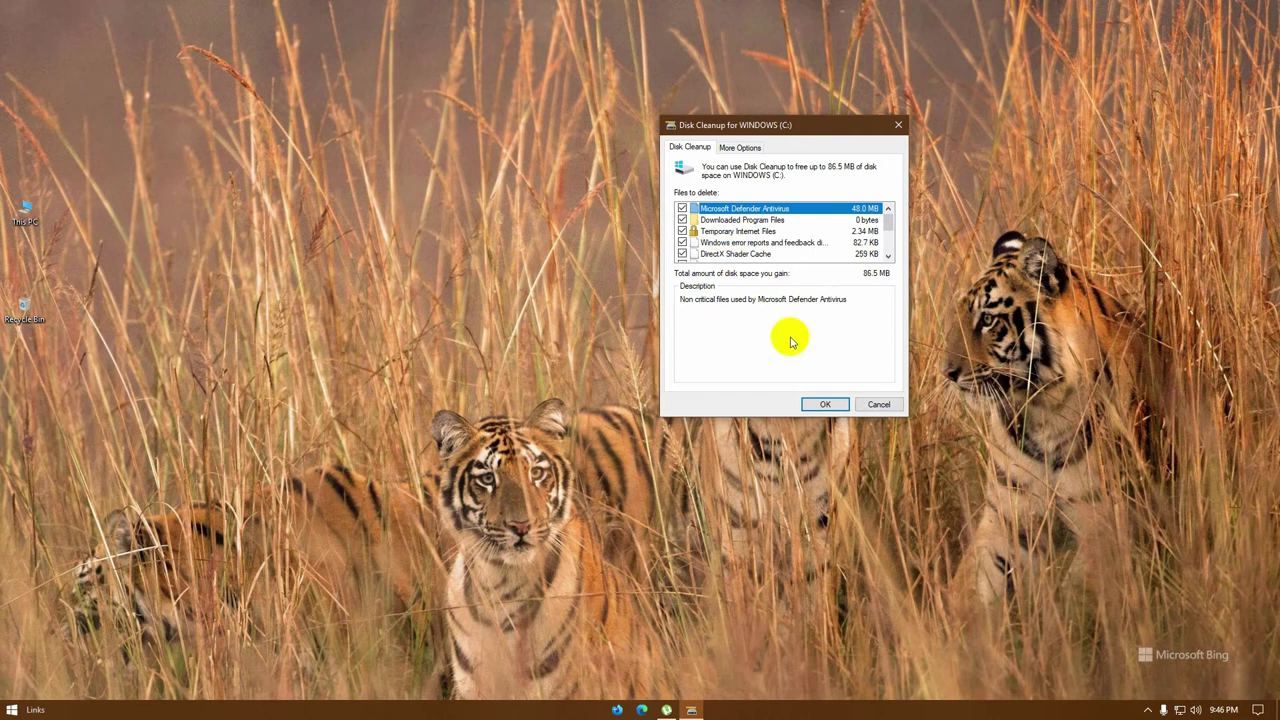
pyautogui.click(827, 404)
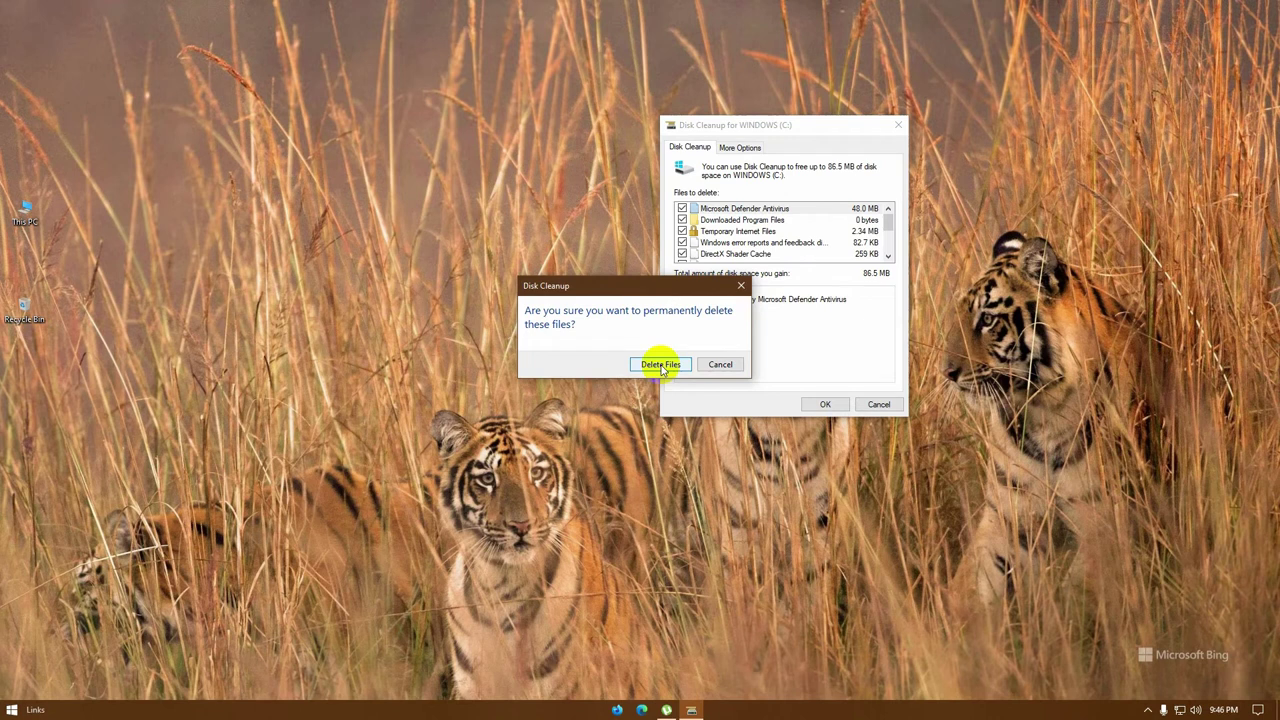
pyautogui.click(660, 365)
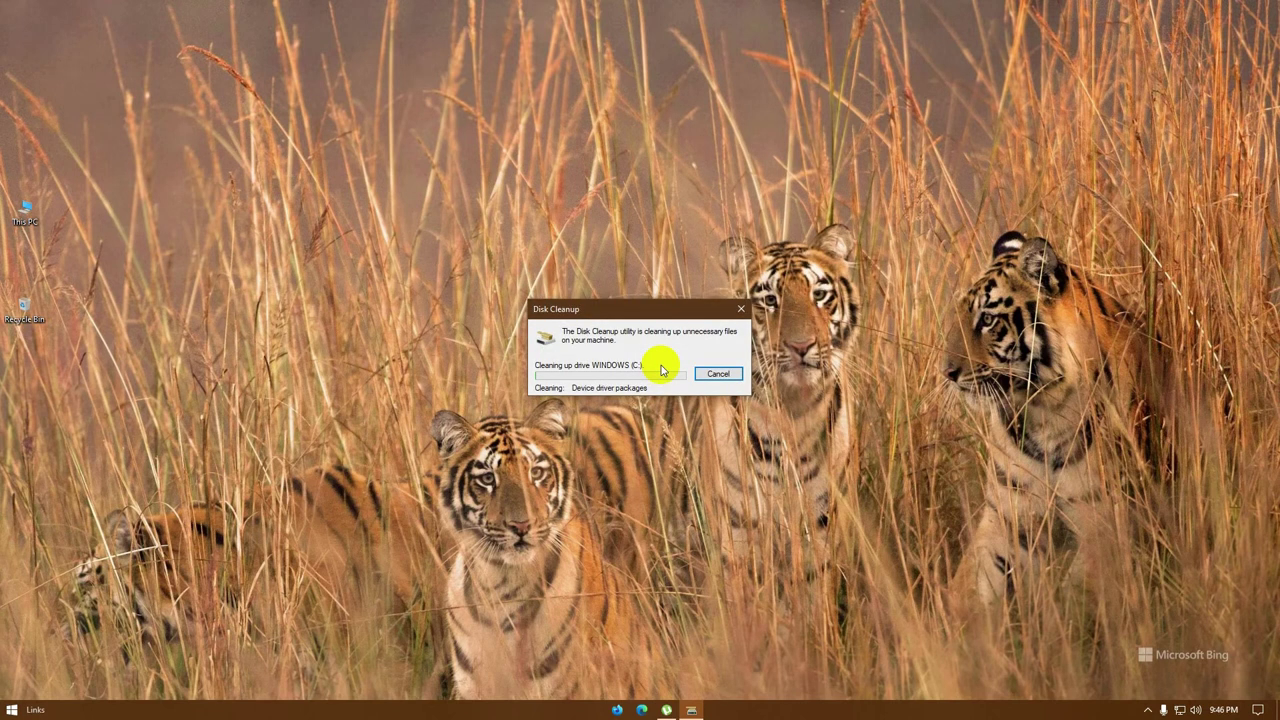